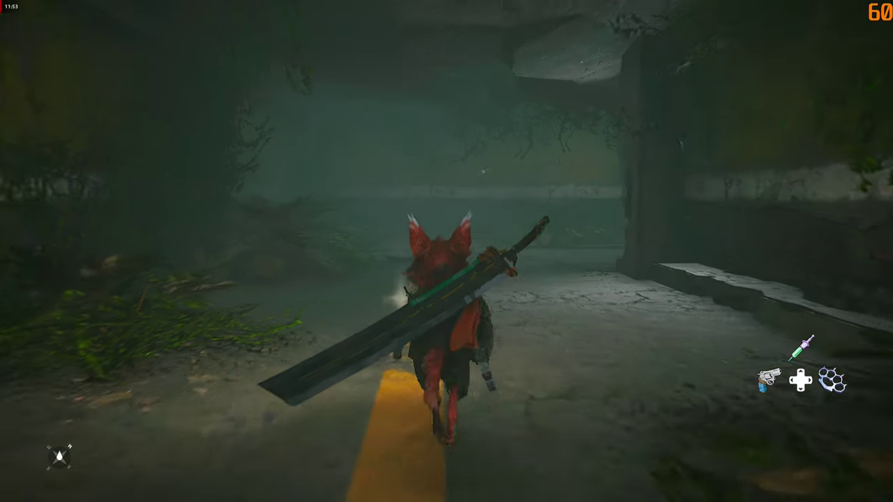
Run the character through the dark tunnel and the open vault doors into the chamber with hanging cocoons
{"action": "key", "text": "w"}
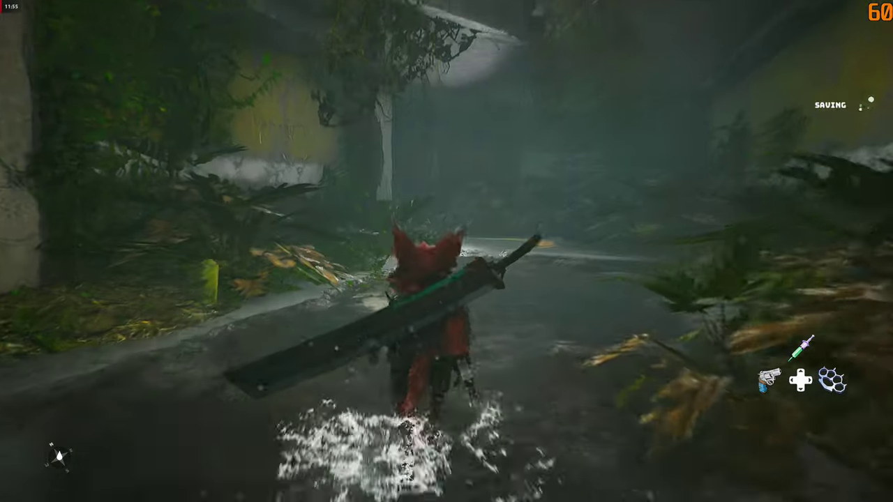
{"action": "key", "text": "w"}
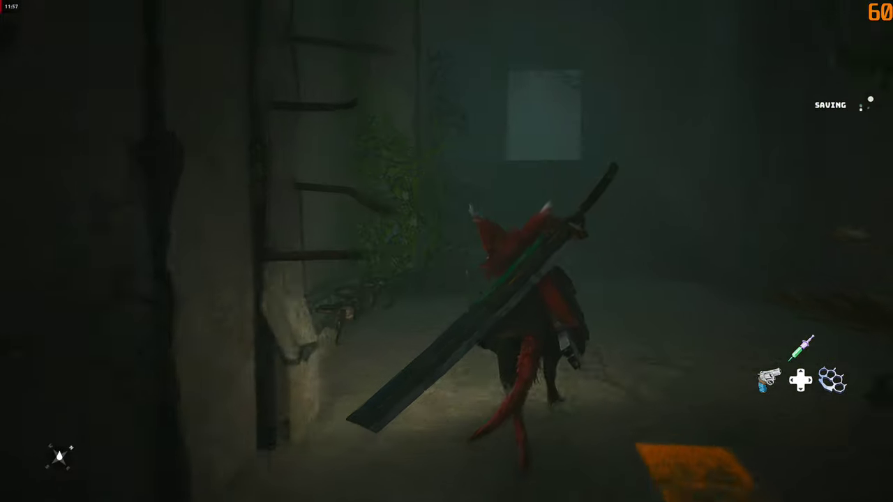
{"action": "key", "text": "w"}
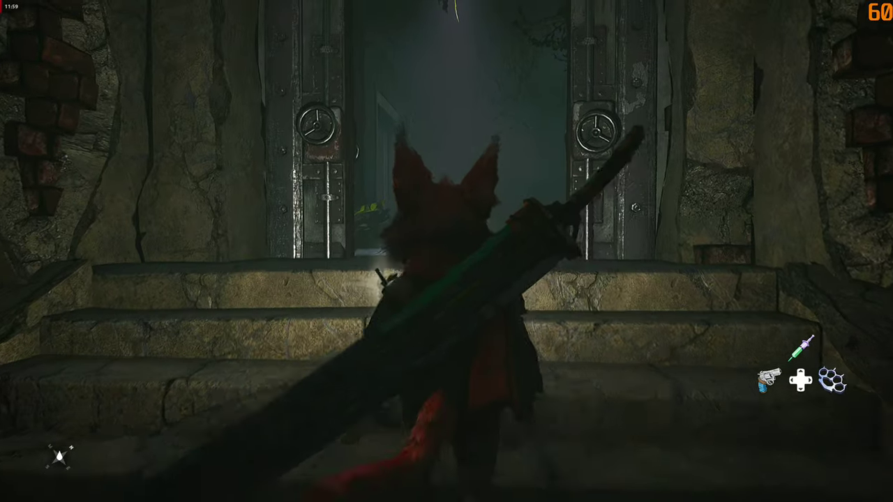
{"action": "key", "text": "w"}
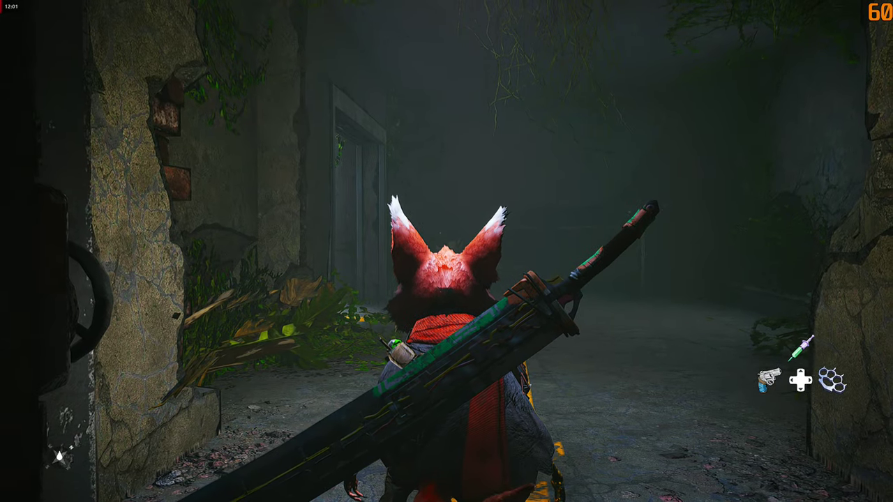
{"action": "key", "text": "w"}
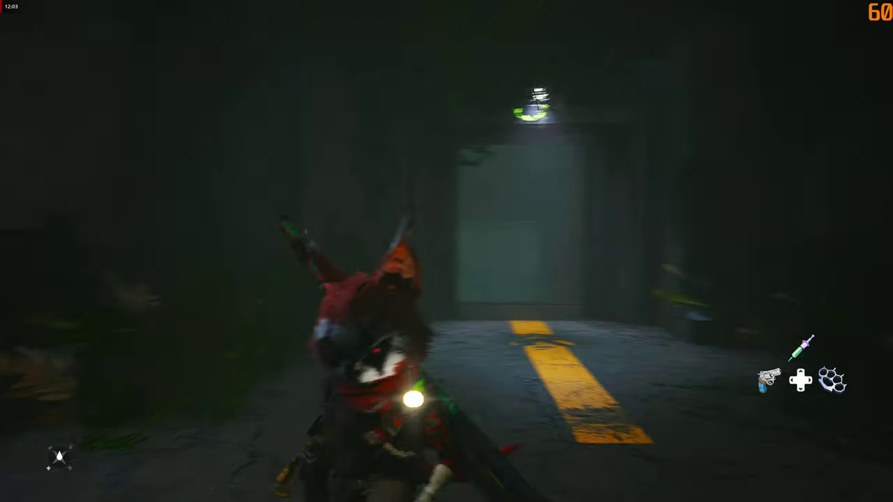
{"action": "key", "text": "w"}
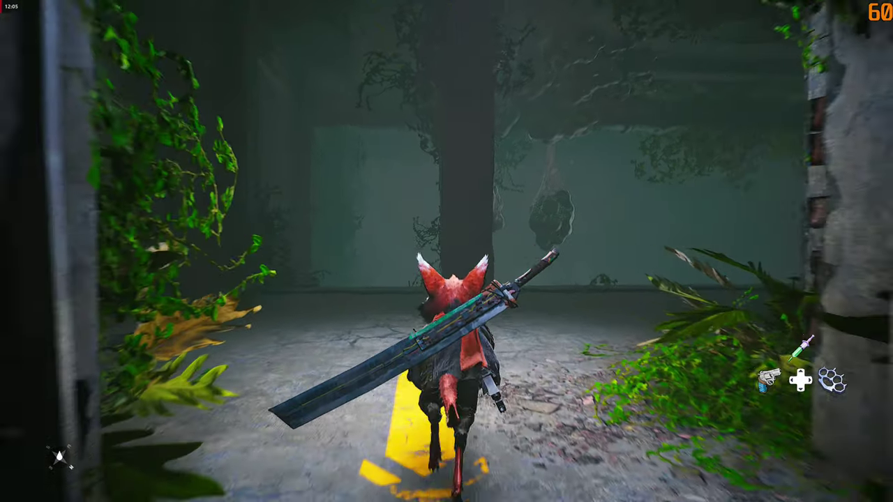
{"action": "key", "text": "w"}
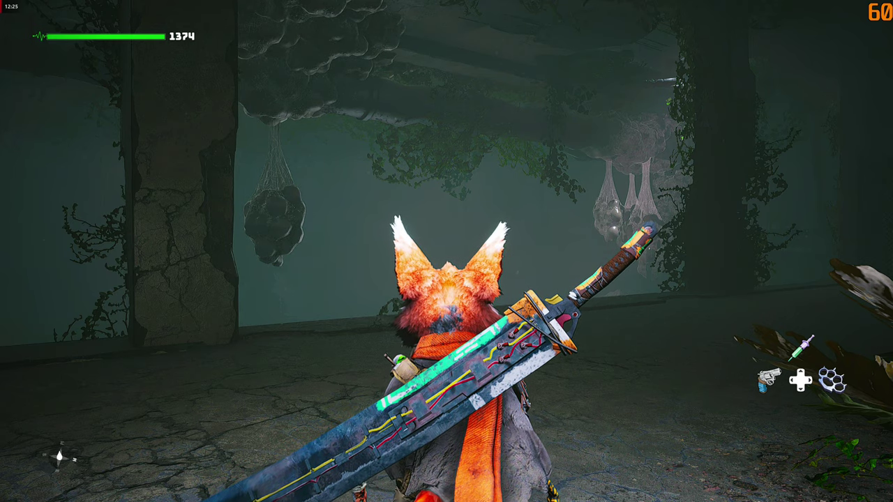
Open the ReShade overlay, find the FXAA effect and enable it
{"action": "key", "text": "Home"}
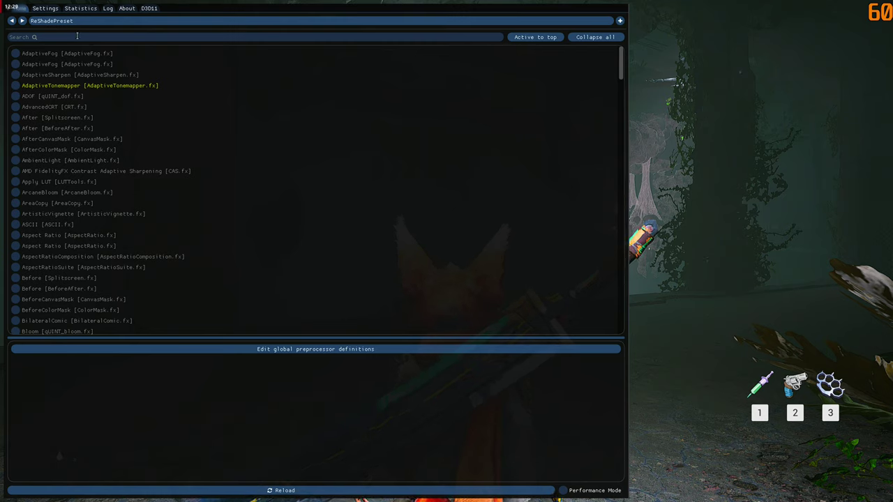
{"action": "left_click", "coordinate": [55, 38]}
{"action": "type", "text": "smaa"}
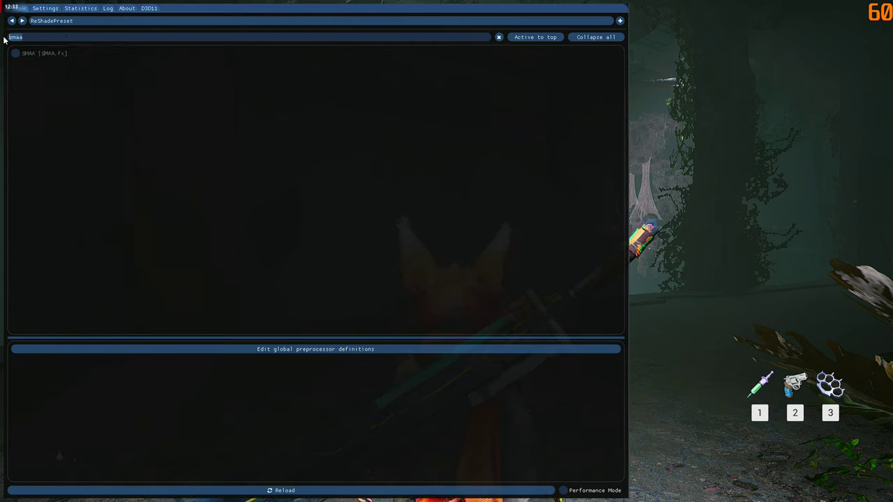
{"action": "type", "text": "fxaa"}
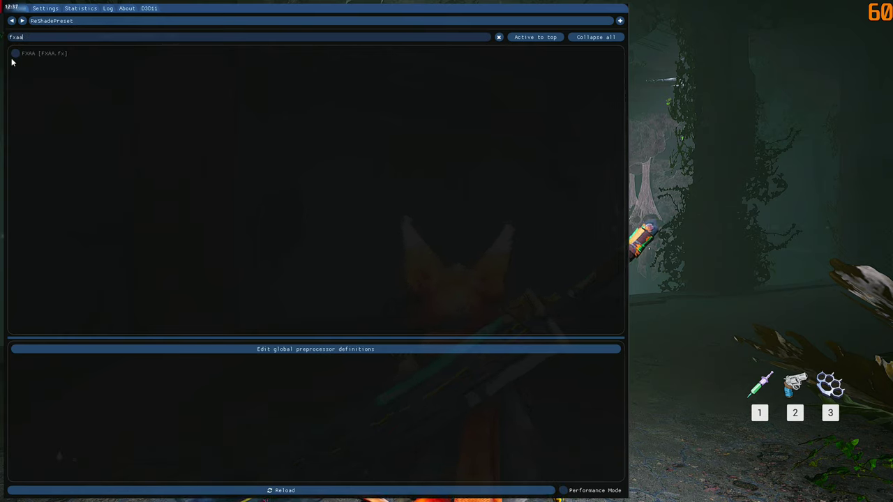
{"action": "left_click", "coordinate": [16, 53]}
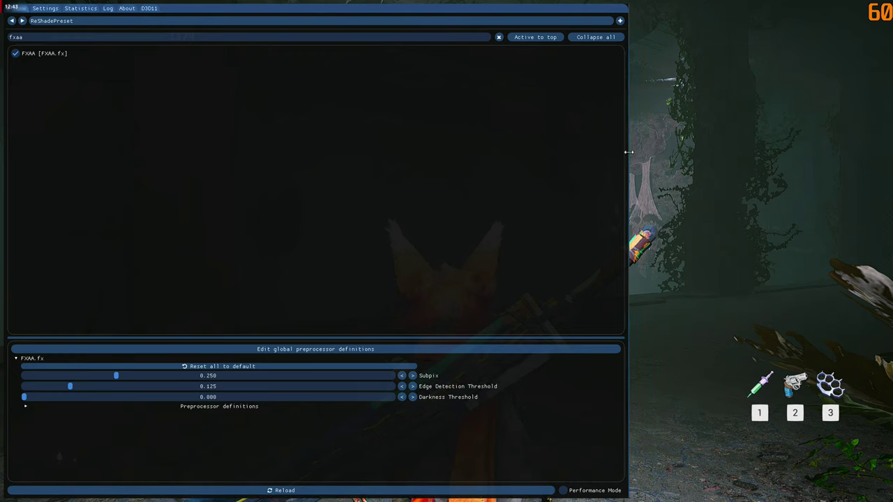
Resize the overlay to uncover the game and enlarge the effect settings, and set FXAA_QUALITY__PRESET to 39
{"action": "left_click_drag", "start_coordinate": [629, 151], "coordinate": [339, 151]}
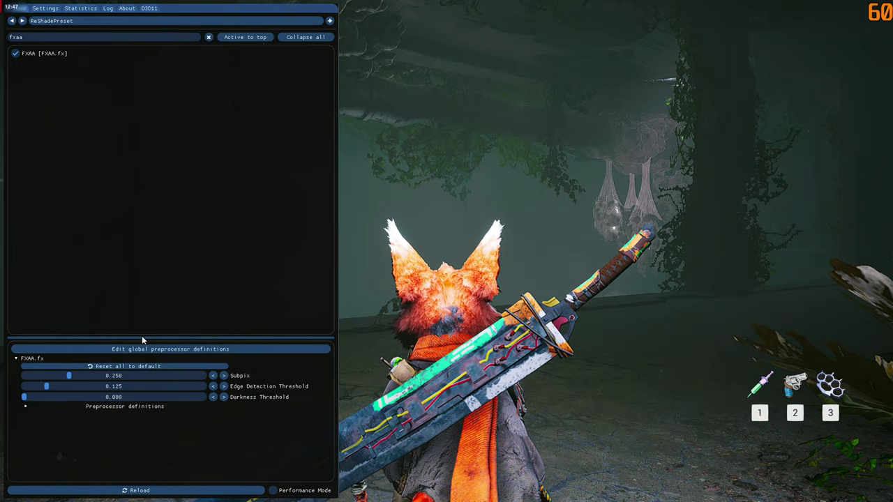
{"action": "left_click_drag", "start_coordinate": [141, 337], "coordinate": [112, 187]}
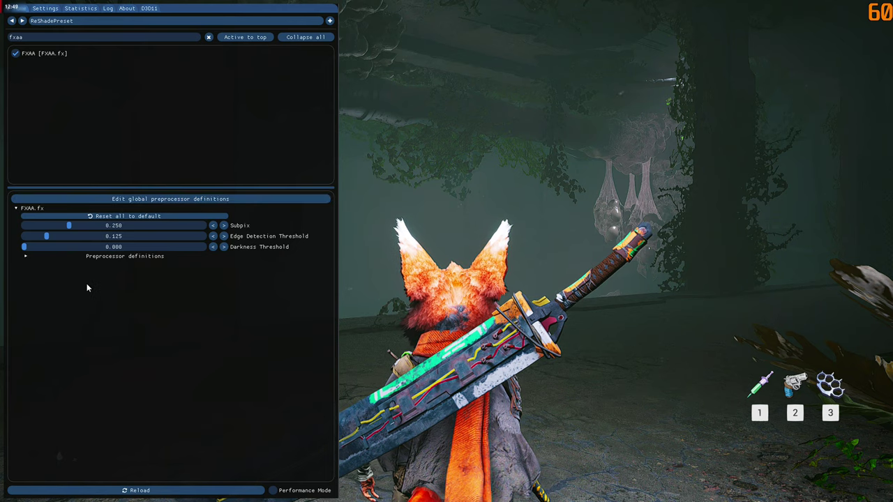
{"action": "left_click", "coordinate": [29, 256]}
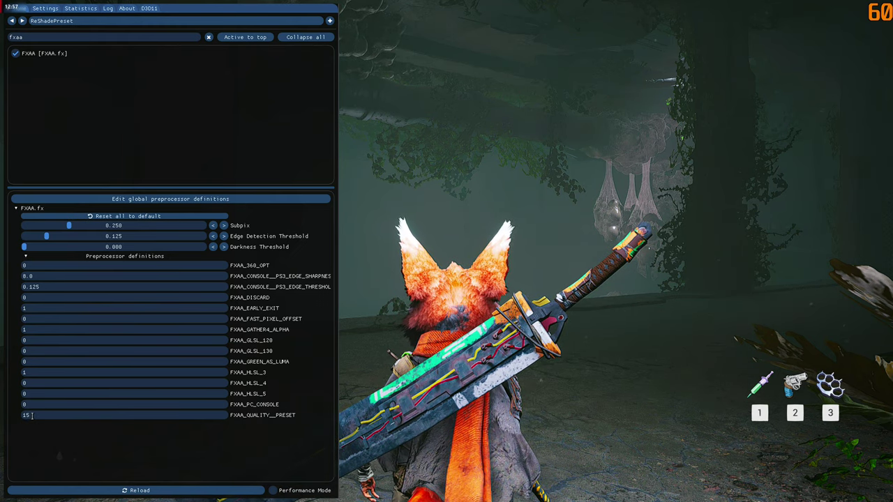
{"action": "type", "text": "39"}
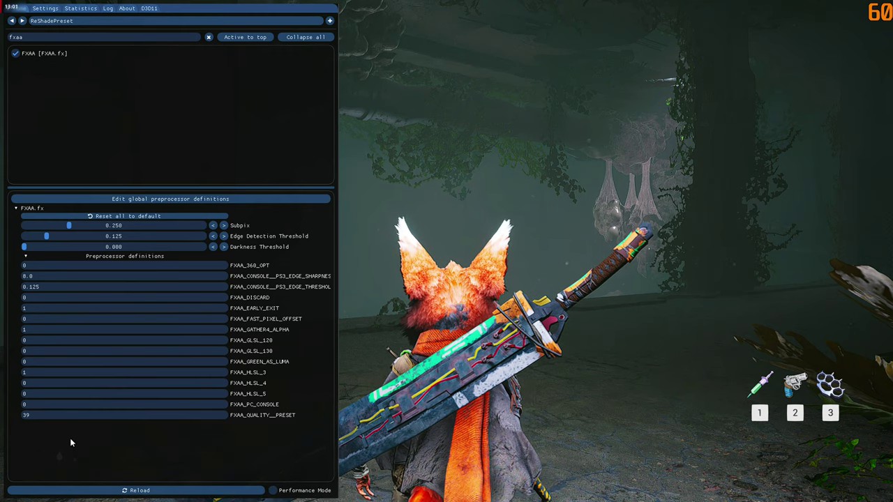
{"action": "left_click", "coordinate": [101, 256]}
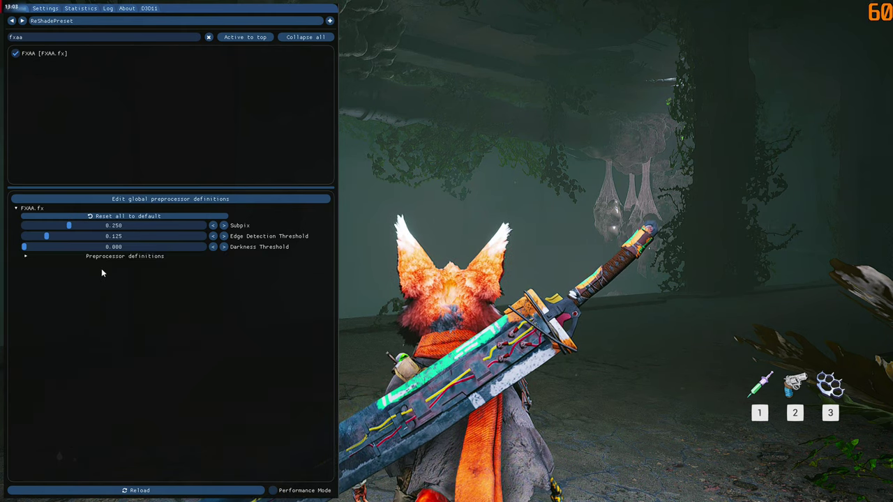
Set the FXAA Edge Detection Threshold to 0.000 and Subpix to 0.500
{"action": "left_click_drag", "start_coordinate": [46, 236], "coordinate": [24, 236]}
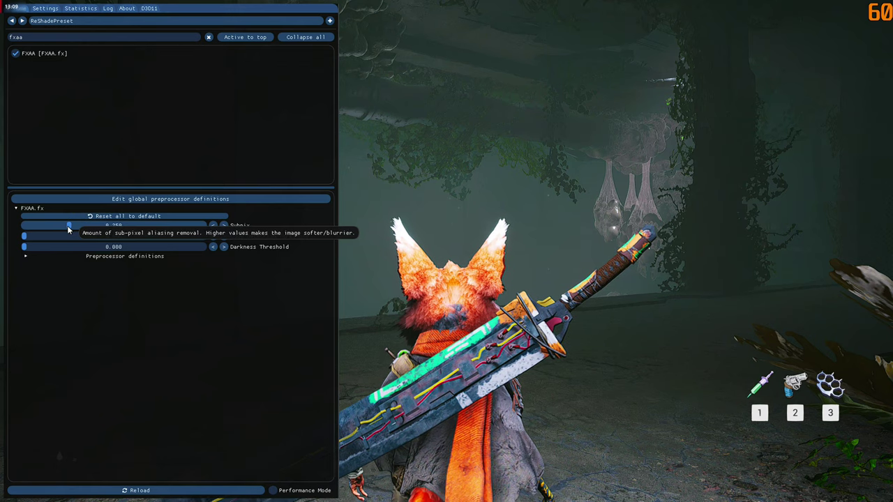
{"action": "mouse_move", "coordinate": [67, 226]}
{"action": "left_mouse_down"}
{"action": "mouse_move", "coordinate": [325, 212]}
{"action": "mouse_move", "coordinate": [21, 226]}
{"action": "mouse_move", "coordinate": [54, 233]}
{"action": "left_mouse_up"}
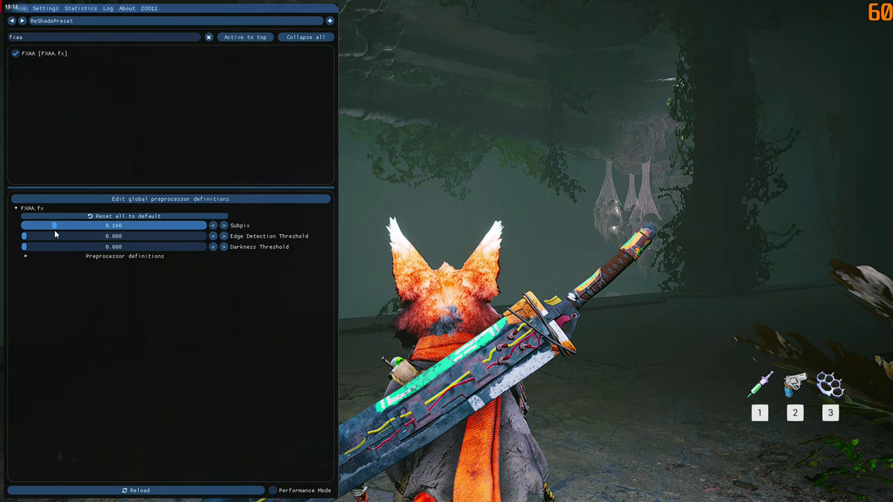
{"action": "left_click", "coordinate": [114, 226]}
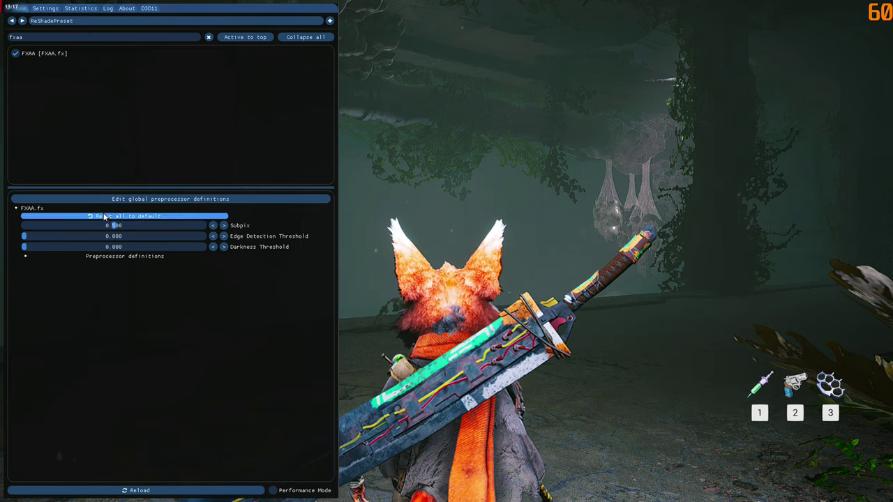
Compare the game image with FXAA switched off and on, leaving the effect enabled
{"action": "left_click", "coordinate": [15, 54]}
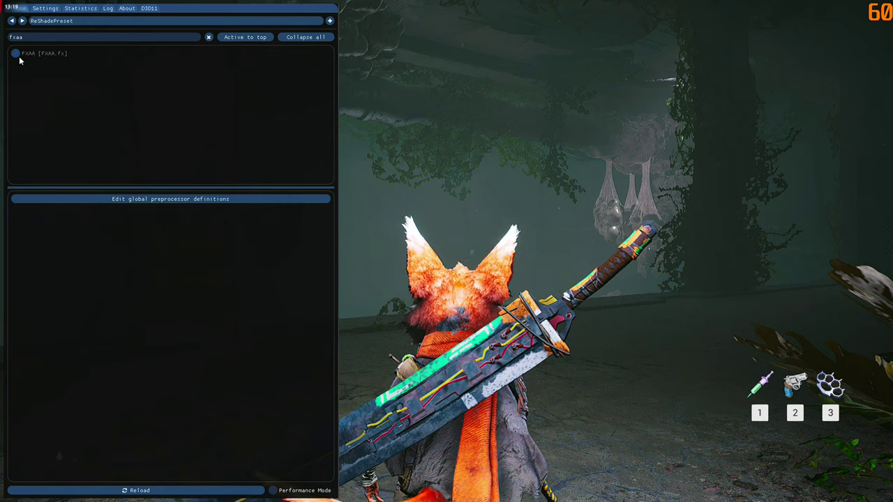
{"action": "left_click", "coordinate": [16, 53]}
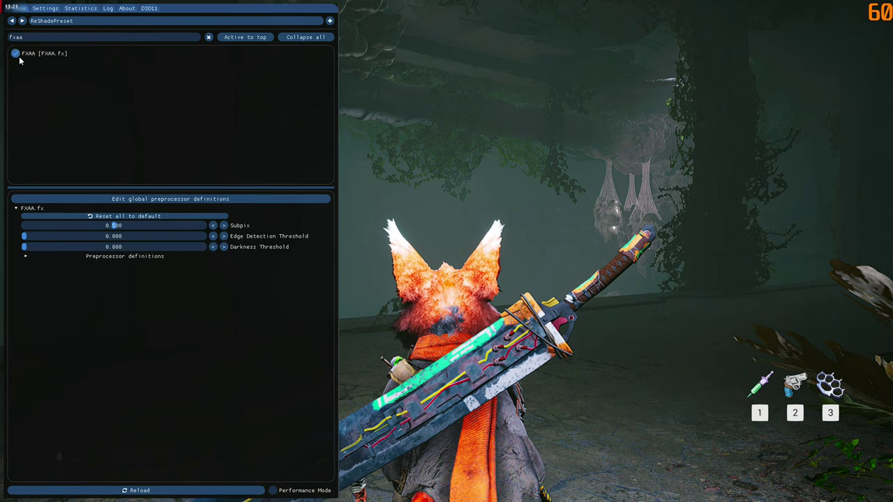
{"action": "left_click", "coordinate": [19, 58]}
{"action": "left_click", "coordinate": [20, 58]}
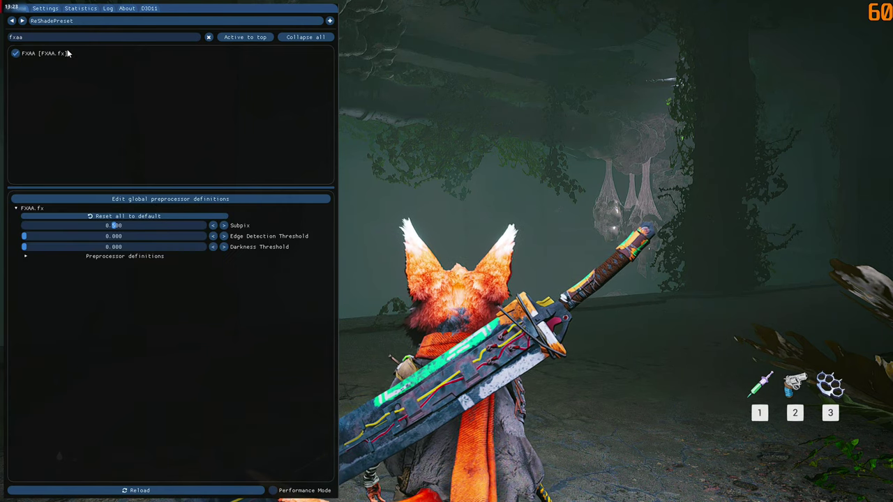
Clear the effect search and enable AMD FidelityFX Contrast Adaptive Sharpening
{"action": "left_click", "coordinate": [207, 37]}
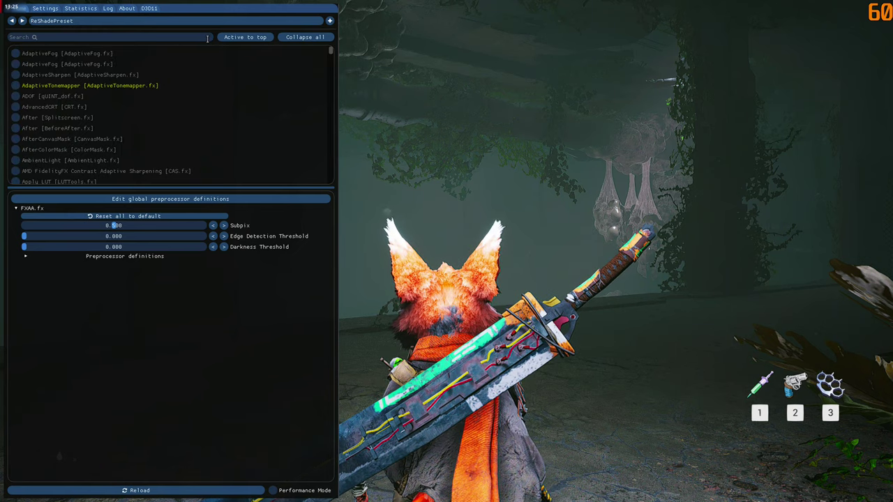
{"action": "scroll", "coordinate": [157, 108], "scroll_direction": "down", "scroll_amount": 1}
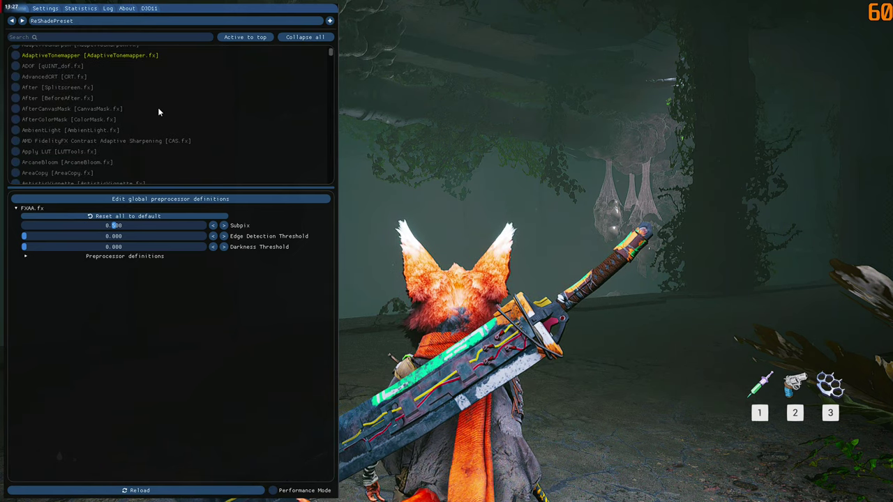
{"action": "left_click", "coordinate": [32, 141]}
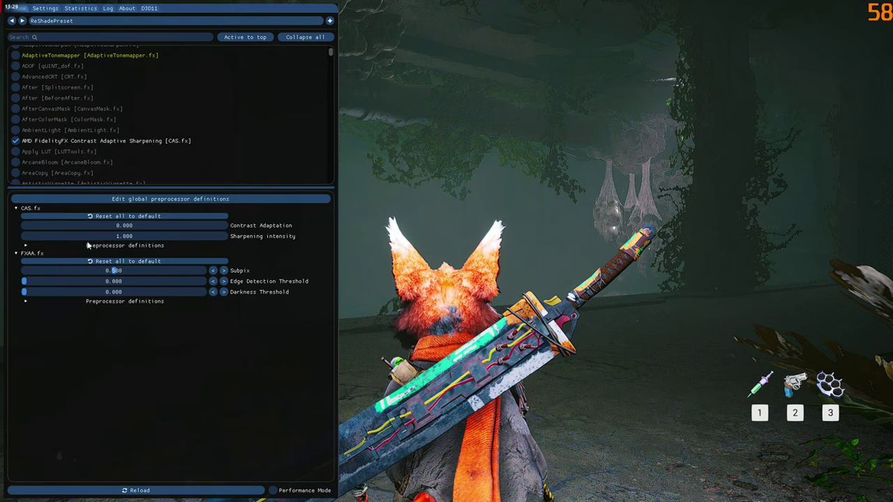
Set the Contrast Adaptation of the CAS sharpening effect to 0.500
{"action": "left_click_drag", "start_coordinate": [66, 223], "coordinate": [258, 230]}
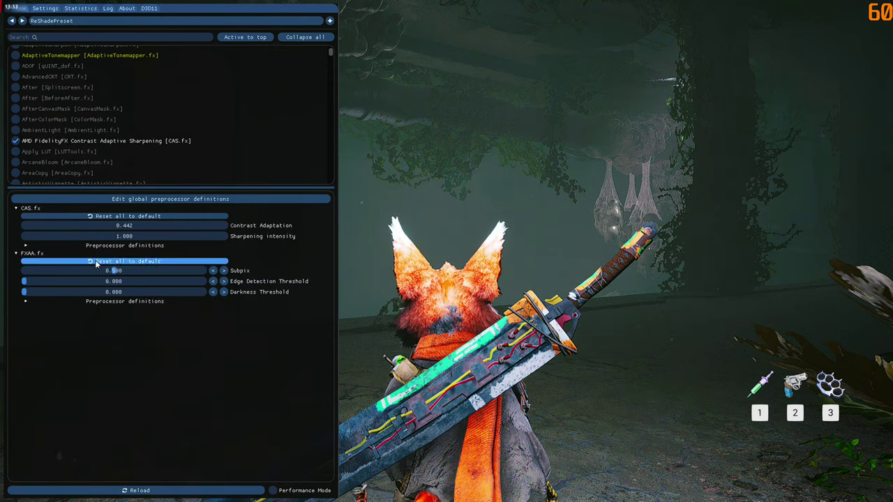
{"action": "left_click_drag", "start_coordinate": [133, 224], "coordinate": [158, 224]}
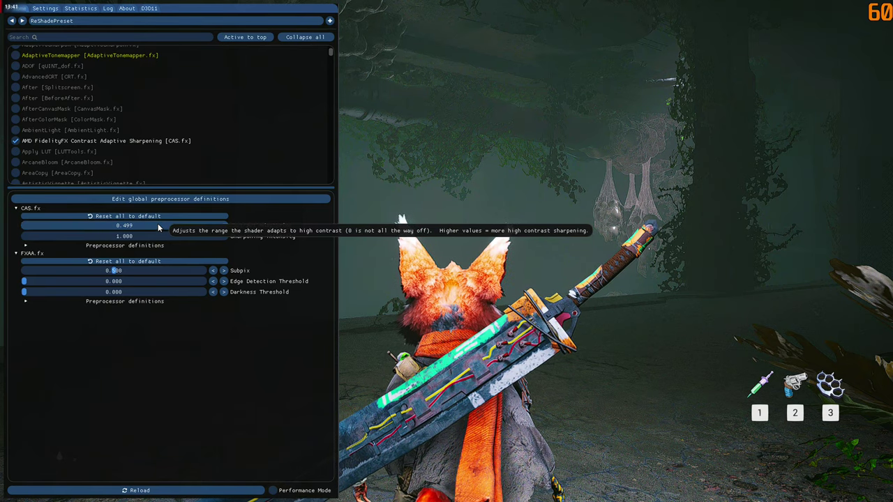
{"action": "left_click", "coordinate": [185, 226], "text": "ctrl"}
{"action": "key", "text": "BackSpace"}
{"action": "key", "text": "BackSpace"}
{"action": "key", "text": "BackSpace"}
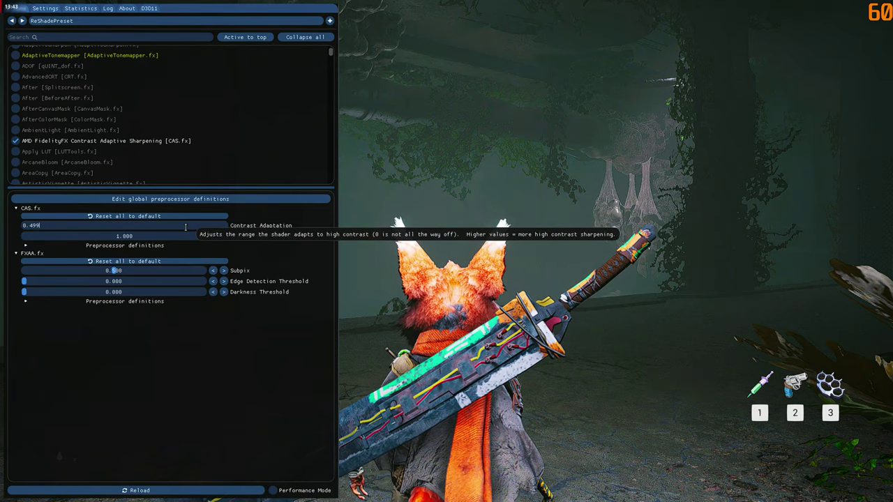
{"action": "type", "text": "5"}
{"action": "key", "text": "Return"}
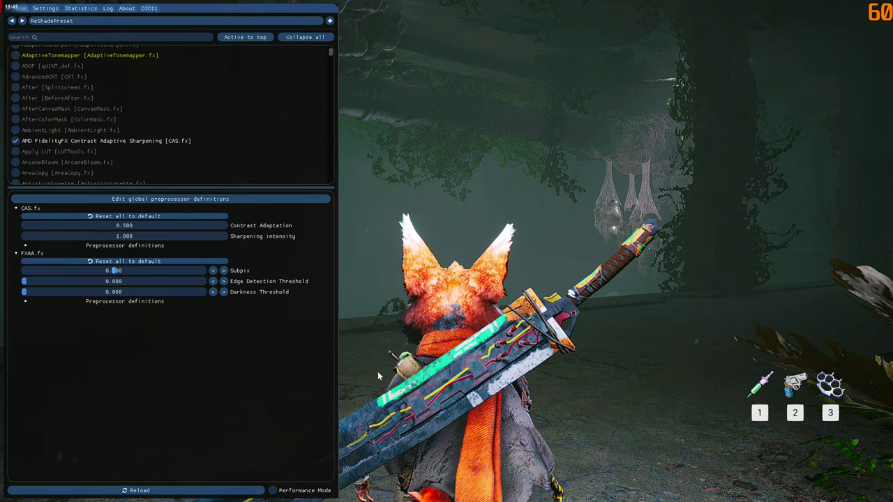
Turn on Performance Mode and move the active effects to the start of the effect list
{"action": "left_click", "coordinate": [297, 493]}
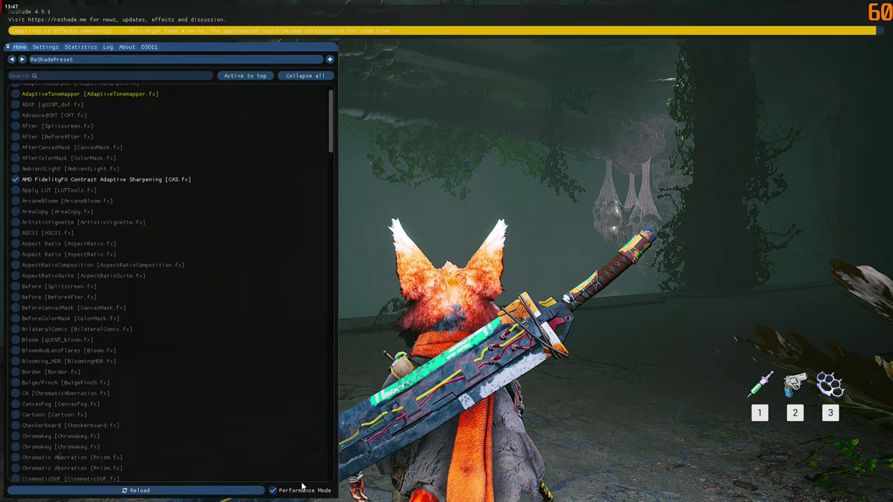
{"action": "left_click", "coordinate": [245, 37]}
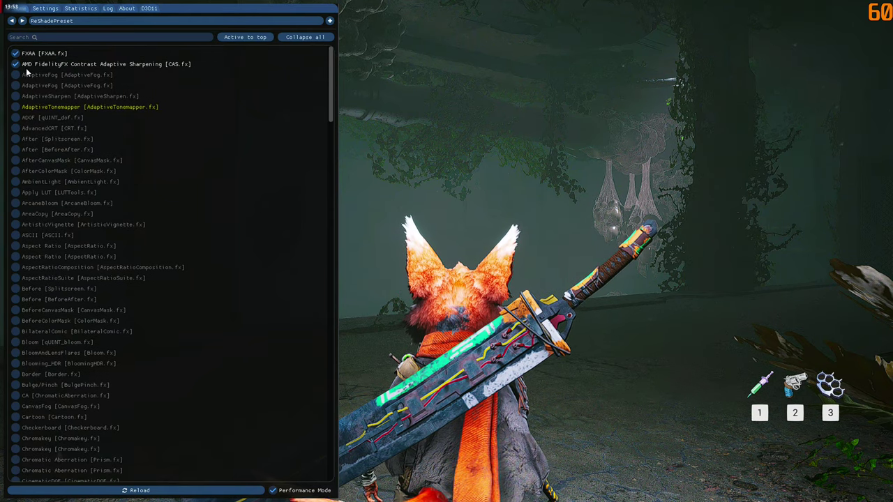
Configure ReShade to load only enabled effects and return to the effect list
{"action": "left_click", "coordinate": [58, 9]}
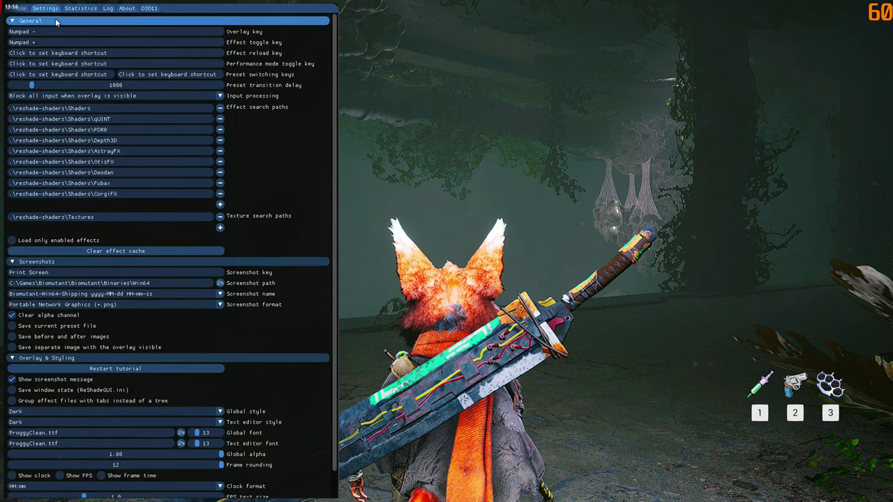
{"action": "left_click", "coordinate": [21, 240]}
{"action": "left_click", "coordinate": [21, 8]}
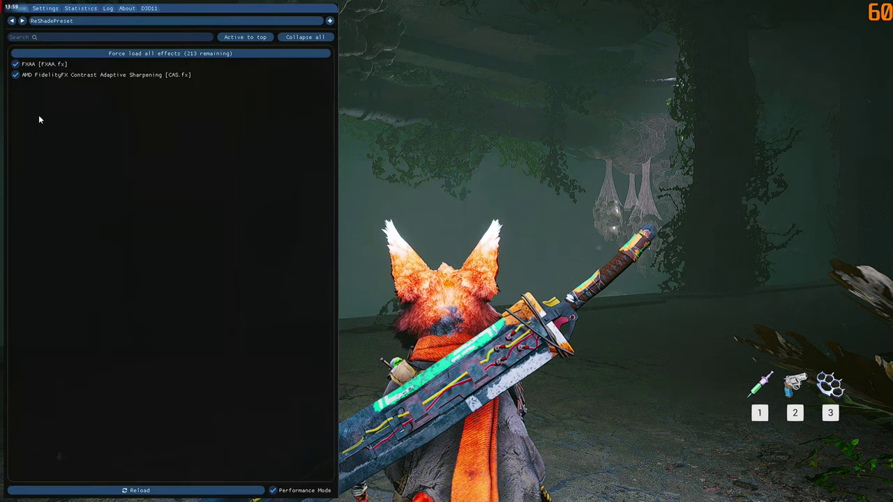
Examine the performance statistics of the active effects and reopen the general settings
{"action": "left_click", "coordinate": [81, 8]}
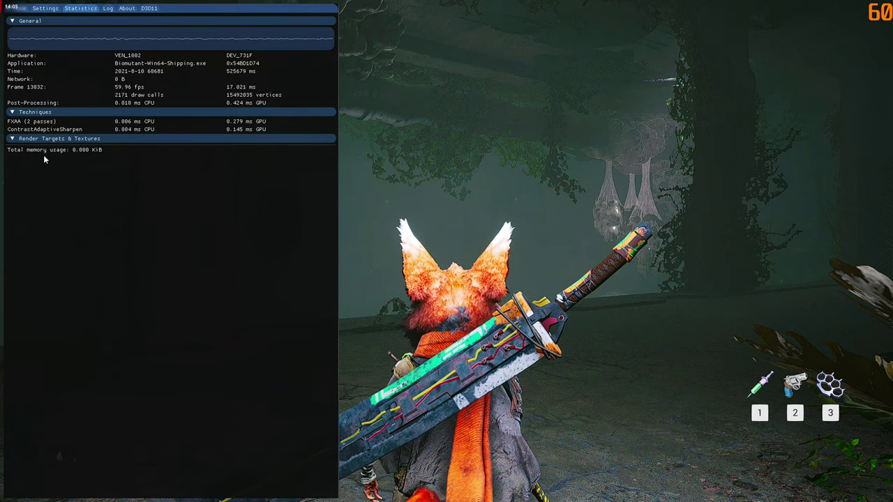
{"action": "left_click", "coordinate": [45, 8]}
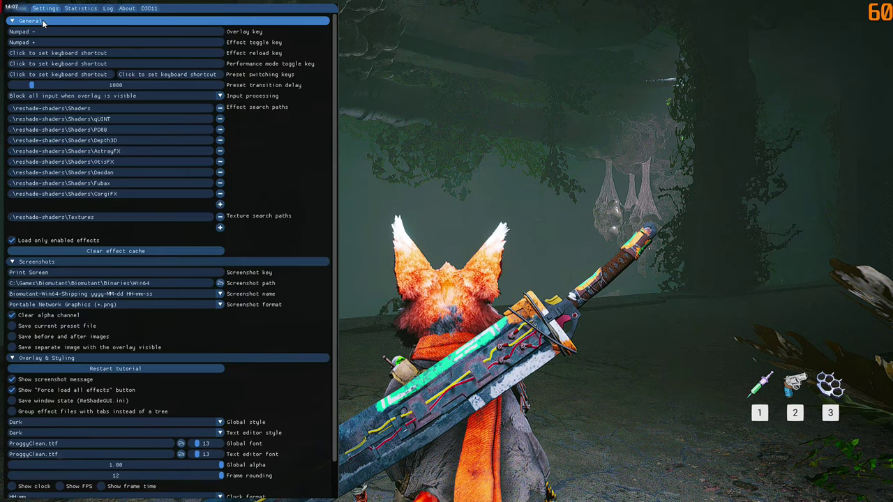
Turn off loading only enabled effects and examine the render targets and total memory usage in the statistics
{"action": "left_click", "coordinate": [42, 243]}
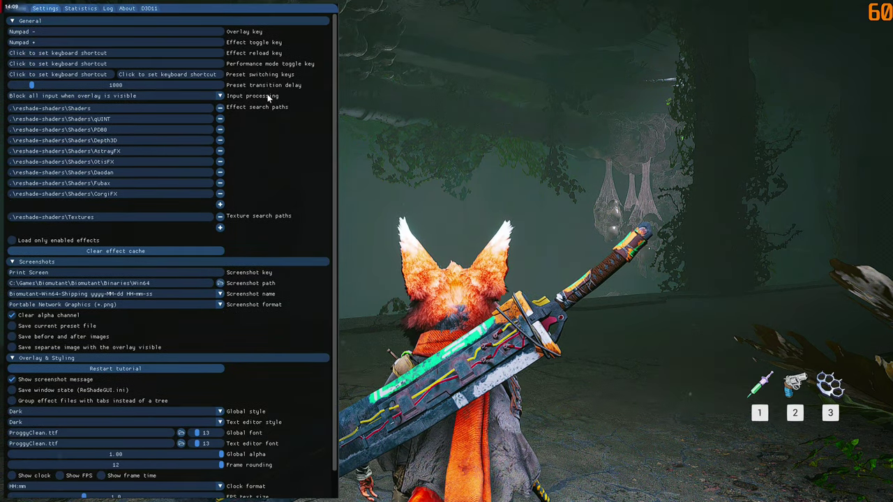
{"action": "left_click", "coordinate": [80, 8]}
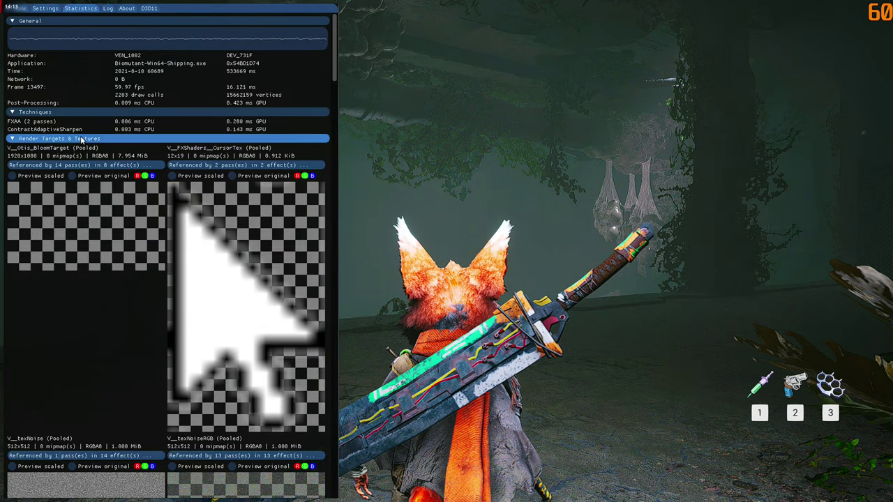
{"action": "scroll", "coordinate": [81, 136], "scroll_direction": "down", "scroll_amount": 10}
{"action": "left_click_drag", "start_coordinate": [334, 157], "coordinate": [332, 485]}
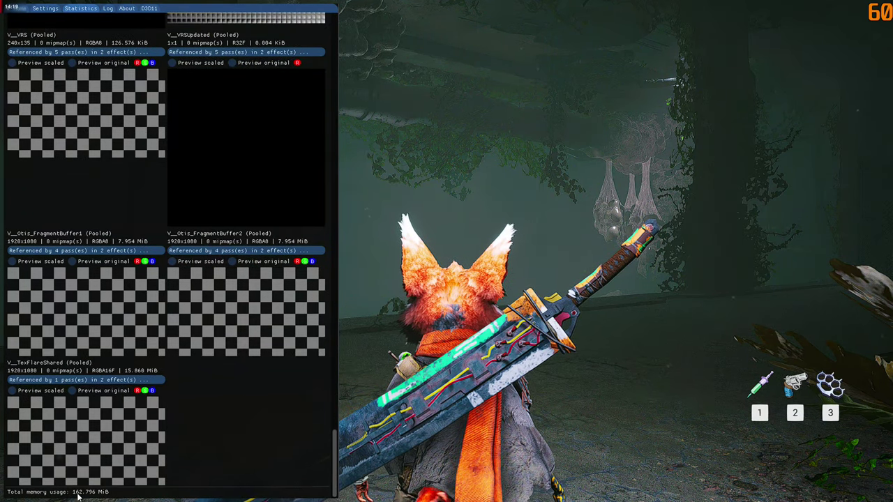
{"action": "left_click_drag", "start_coordinate": [336, 455], "coordinate": [336, 27]}
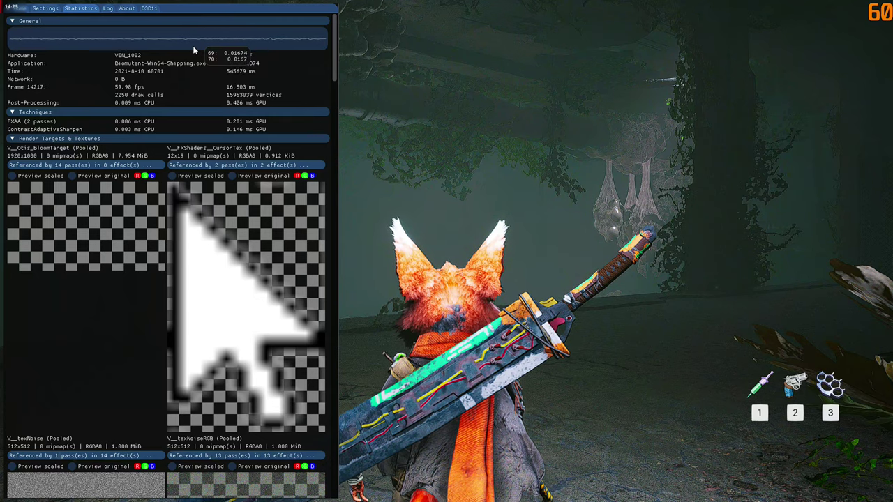
Turn loading only enabled effects back on and check the effect list and memory statistics again
{"action": "left_click", "coordinate": [45, 8]}
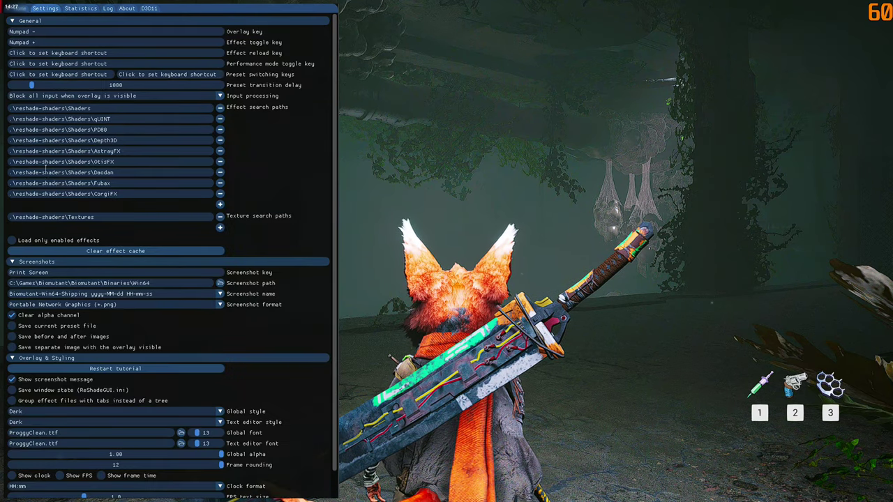
{"action": "left_click", "coordinate": [13, 241]}
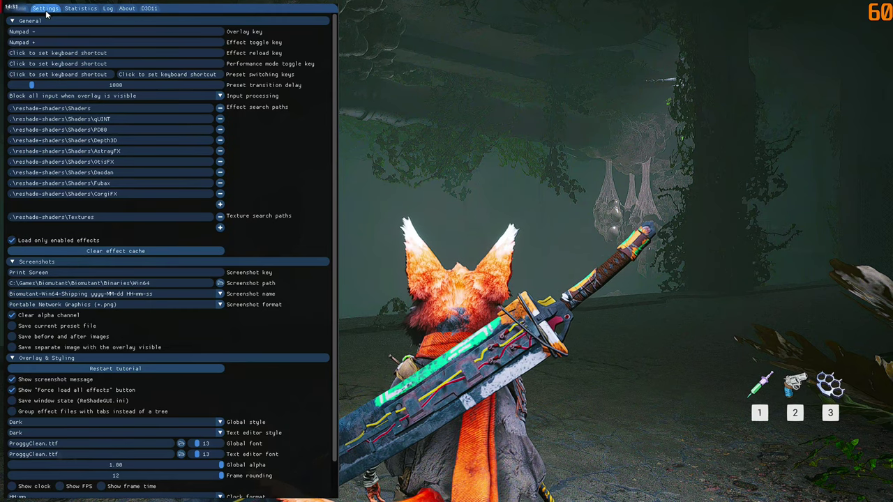
{"action": "left_click", "coordinate": [23, 10]}
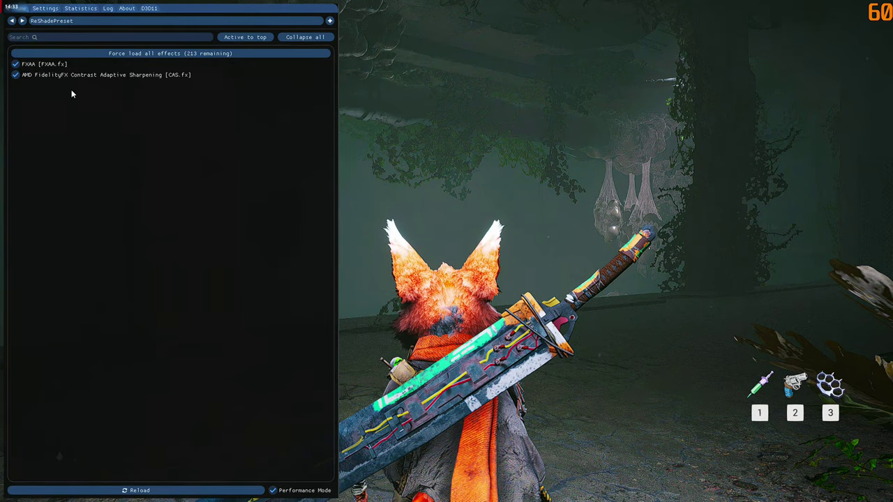
{"action": "left_click", "coordinate": [82, 8]}
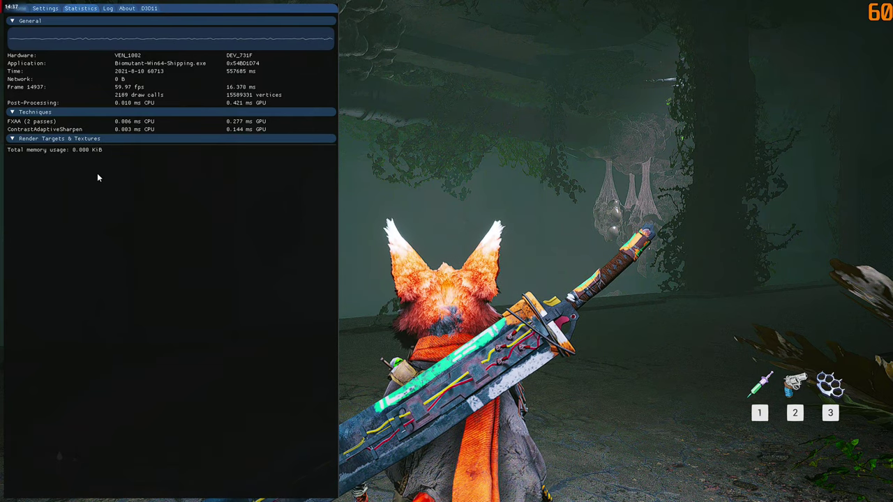
Close the ReShade overlay and run the character through the cave to examine the sharpened image in motion
{"action": "key", "text": "Home"}
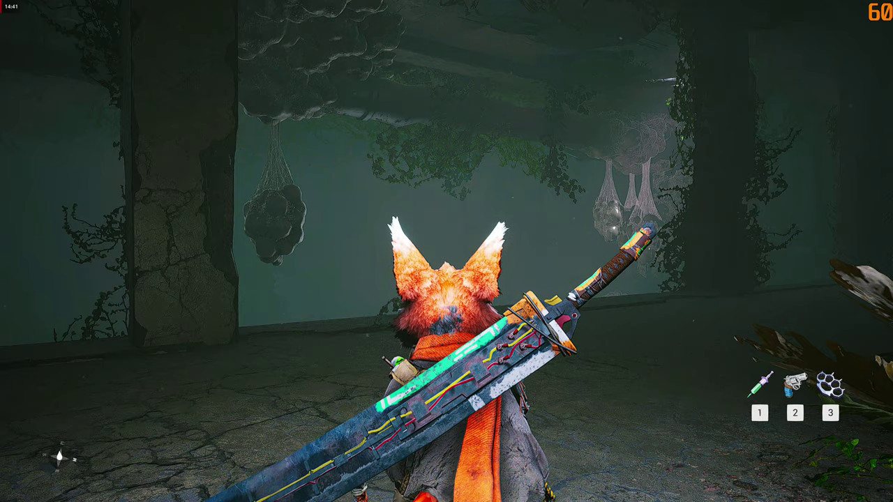
{"action": "key", "text": "w"}
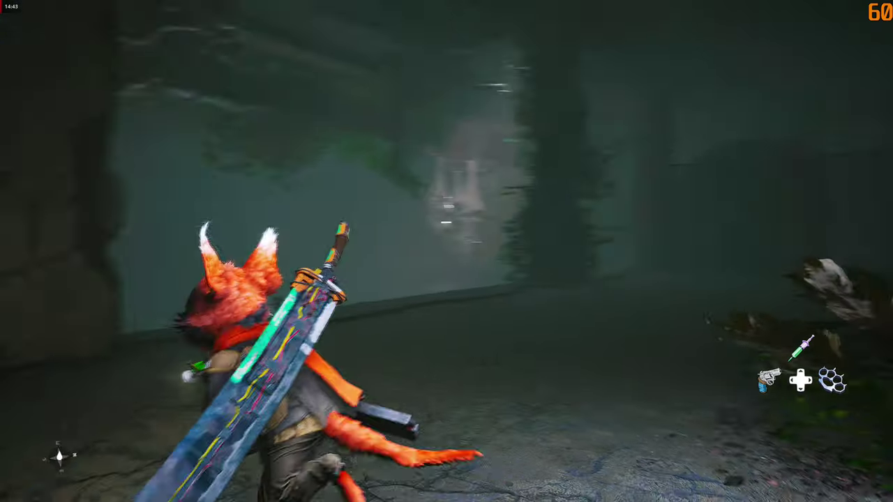
{"action": "key", "text": "w"}
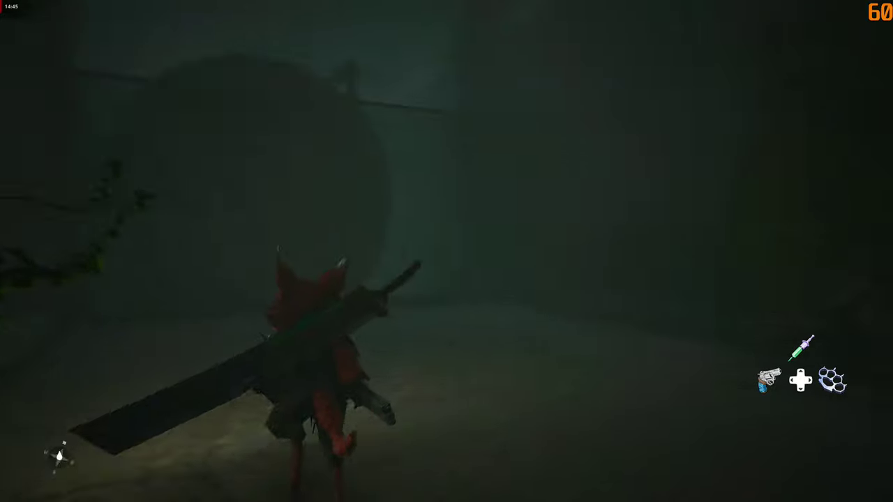
{"action": "key", "text": "w"}
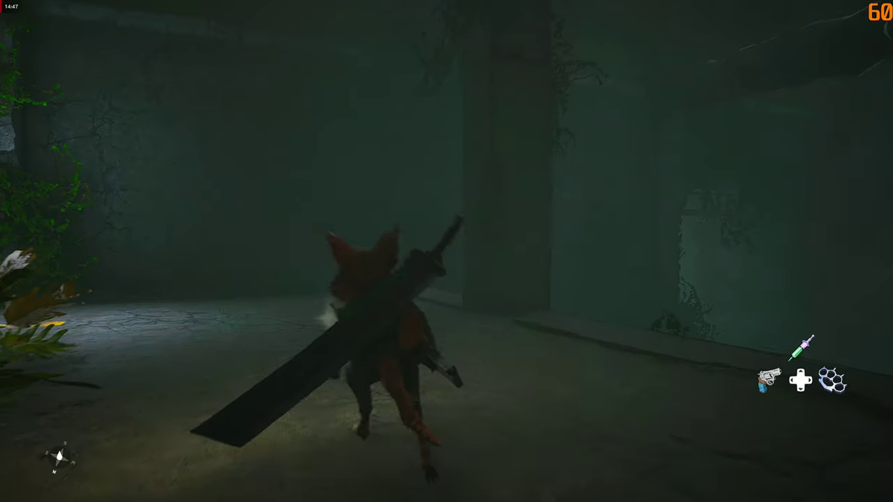
{"action": "key", "text": "w"}
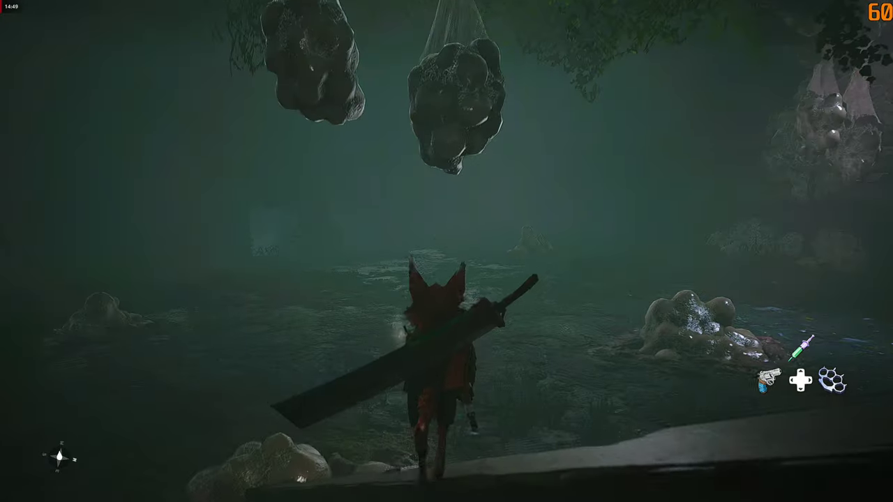
{"action": "key", "text": "w"}
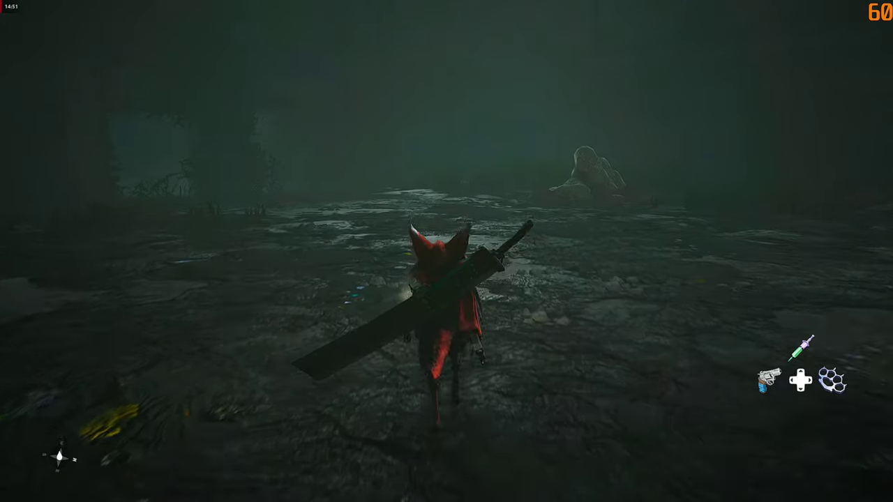
{"action": "key", "text": "w"}
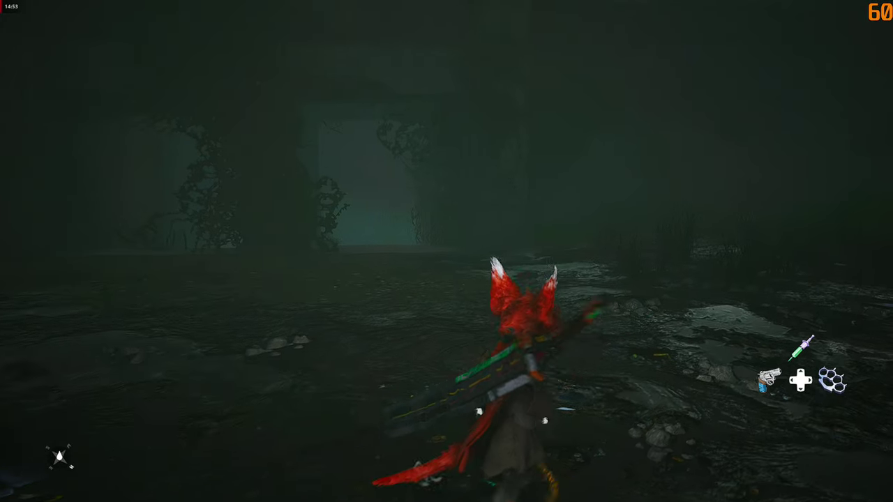
{"action": "key", "text": "w"}
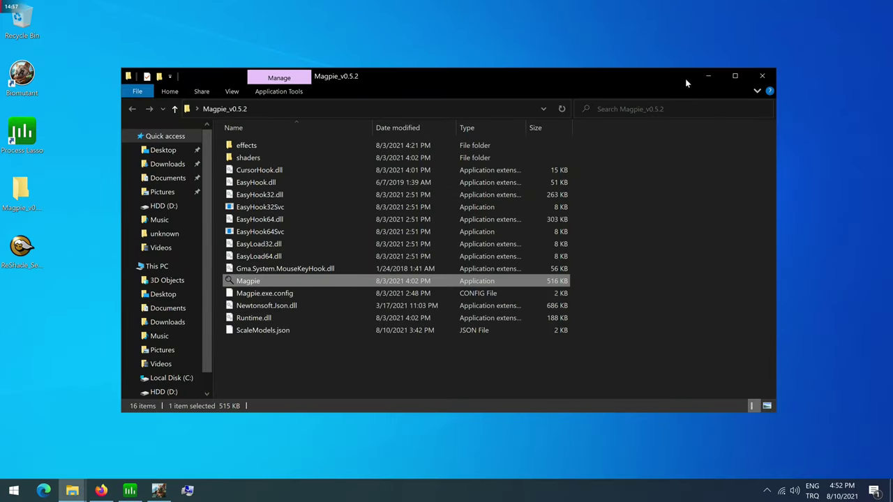
Minimize the Magpie_v0.5.2 folder, leaving the paused Biomutant window repositioned on the desktop, and exit Magpie
{"action": "left_click", "coordinate": [708, 76]}
{"action": "left_click_drag", "start_coordinate": [507, 101], "coordinate": [659, 62]}
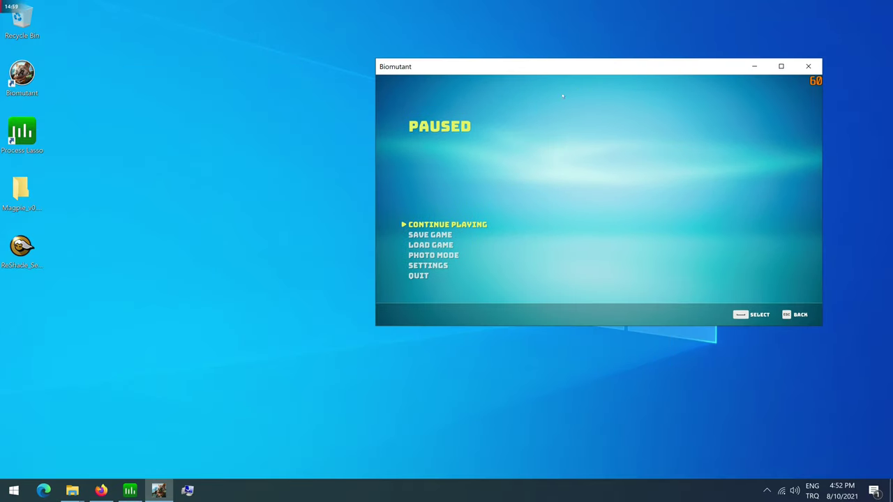
{"action": "left_click", "coordinate": [765, 490]}
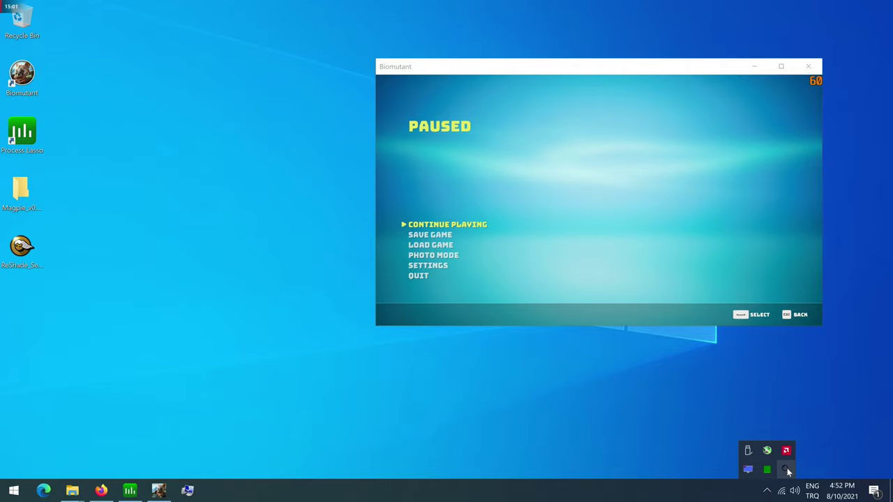
Switch to Process Lasso and exclude the Biomutant process from ProBalance, confirming the change
{"action": "left_click", "coordinate": [130, 490]}
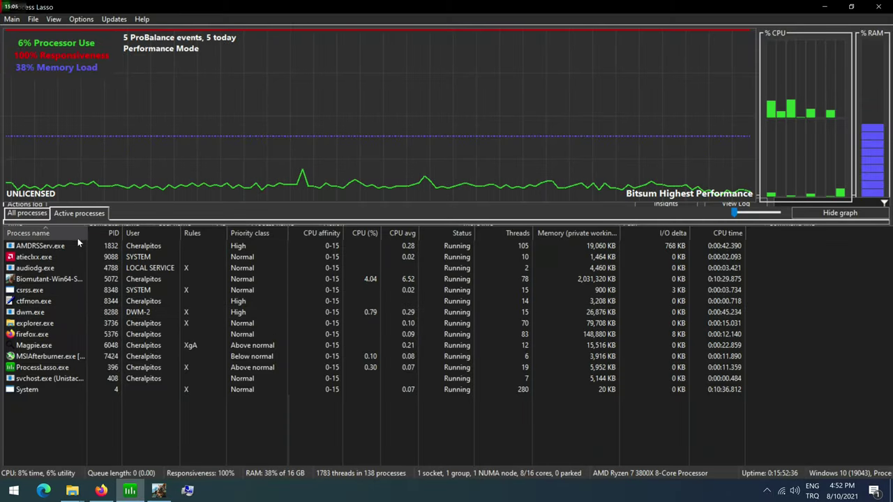
{"action": "right_click", "coordinate": [56, 278]}
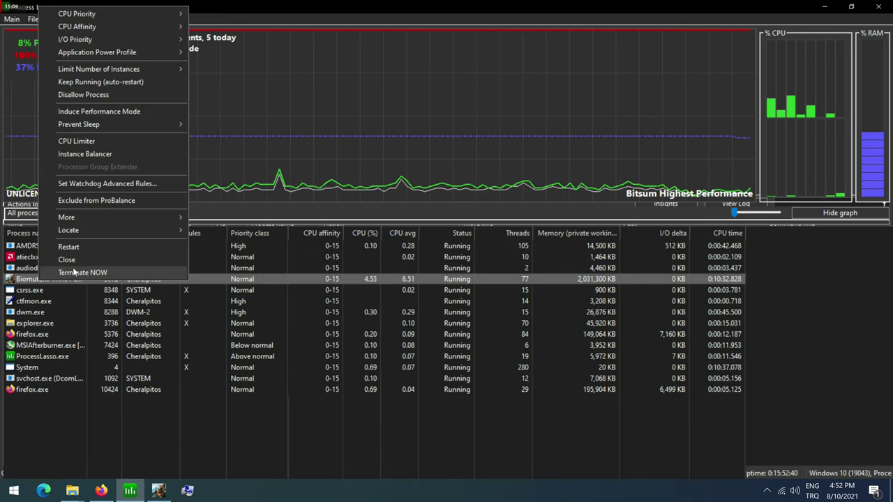
{"action": "left_click", "coordinate": [89, 202]}
{"action": "left_click", "coordinate": [514, 261]}
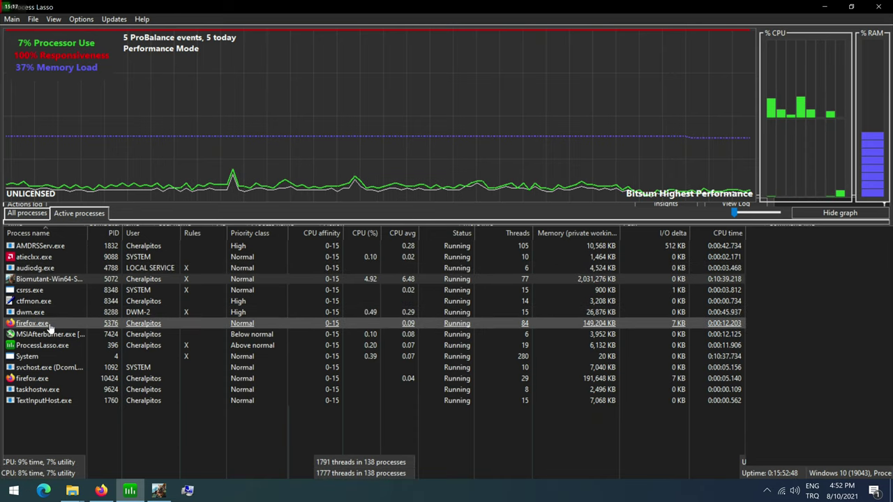
Set the Biomutant process to induce Performance Mode and confirm the change
{"action": "right_click", "coordinate": [47, 280]}
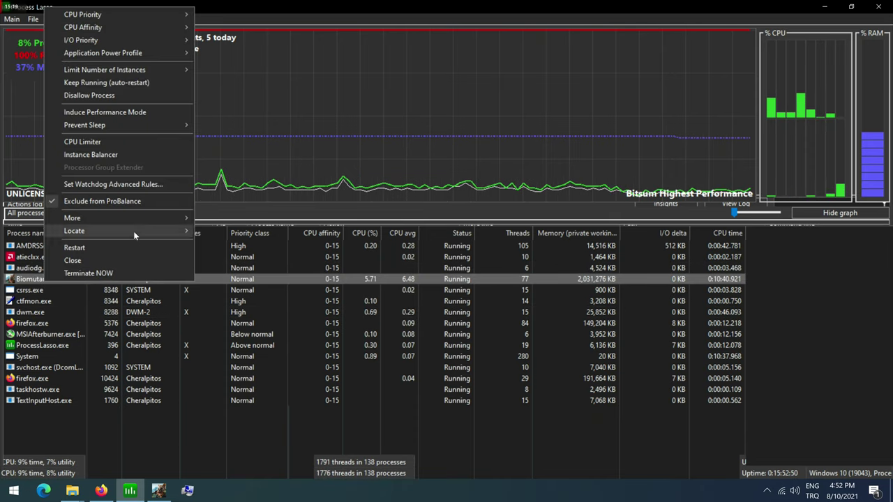
{"action": "left_click", "coordinate": [78, 112]}
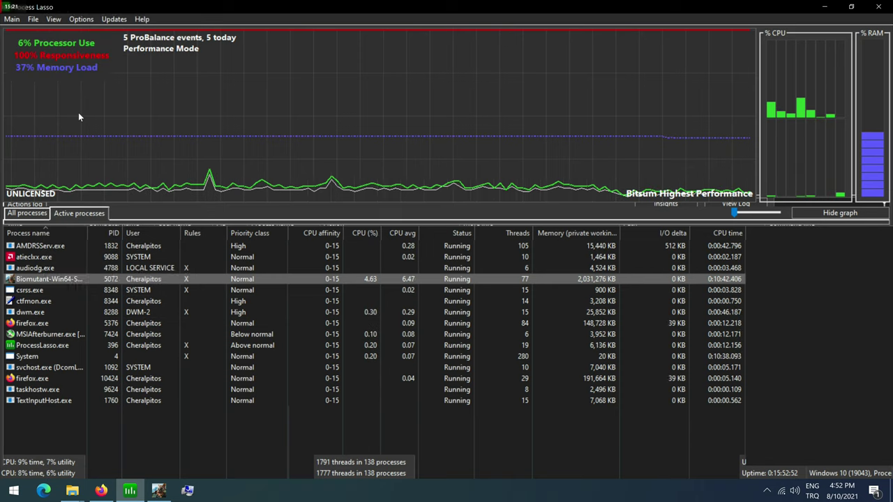
{"action": "left_click", "coordinate": [561, 262]}
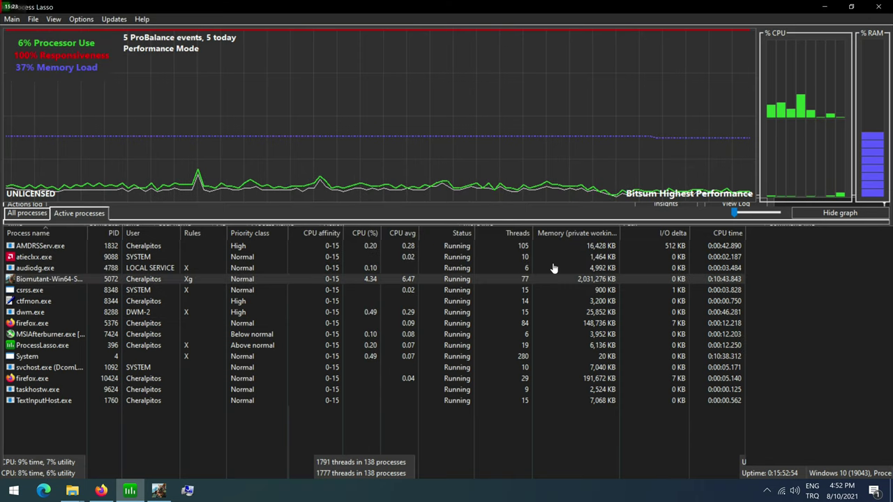